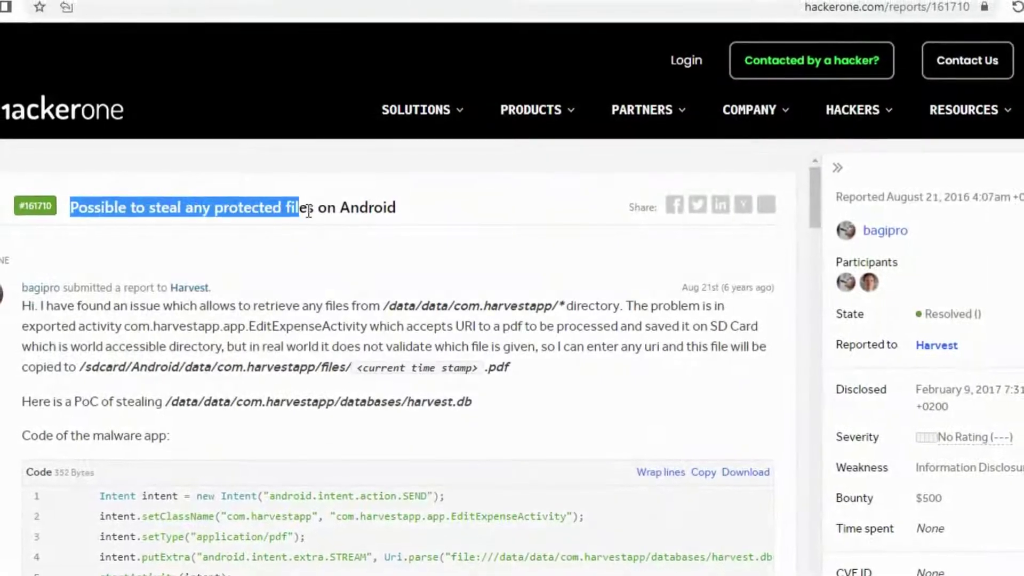
Step: Read the report description: package com.harvestapp.app, the pdf URI, the /sdcard path and the harvest.db PoC
{"action": "left_click", "coordinate": [408, 216]}
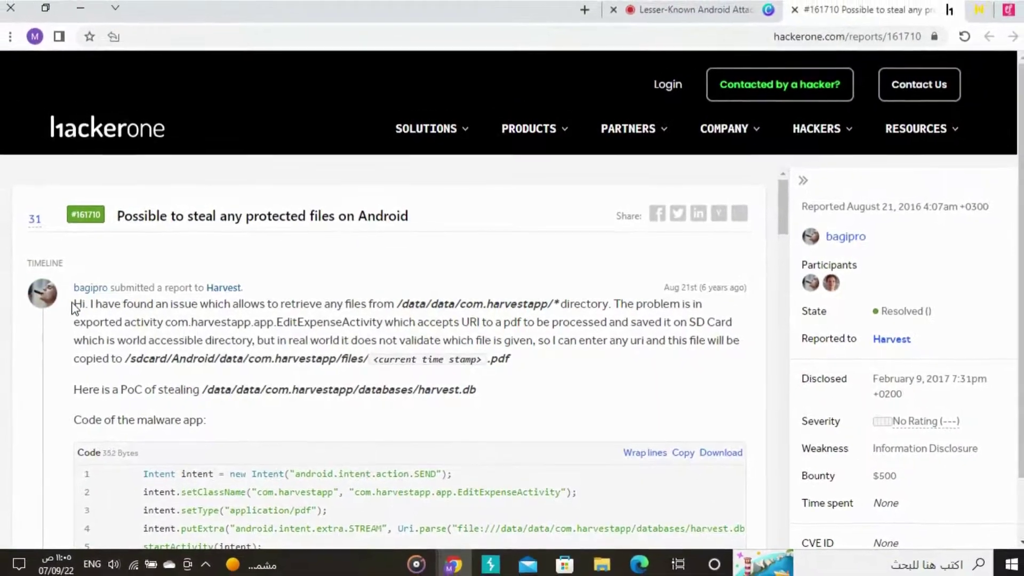
{"action": "left_click_drag", "start_coordinate": [73, 305], "coordinate": [723, 312]}
{"action": "left_click", "coordinate": [279, 306]}
{"action": "left_click", "coordinate": [667, 318]}
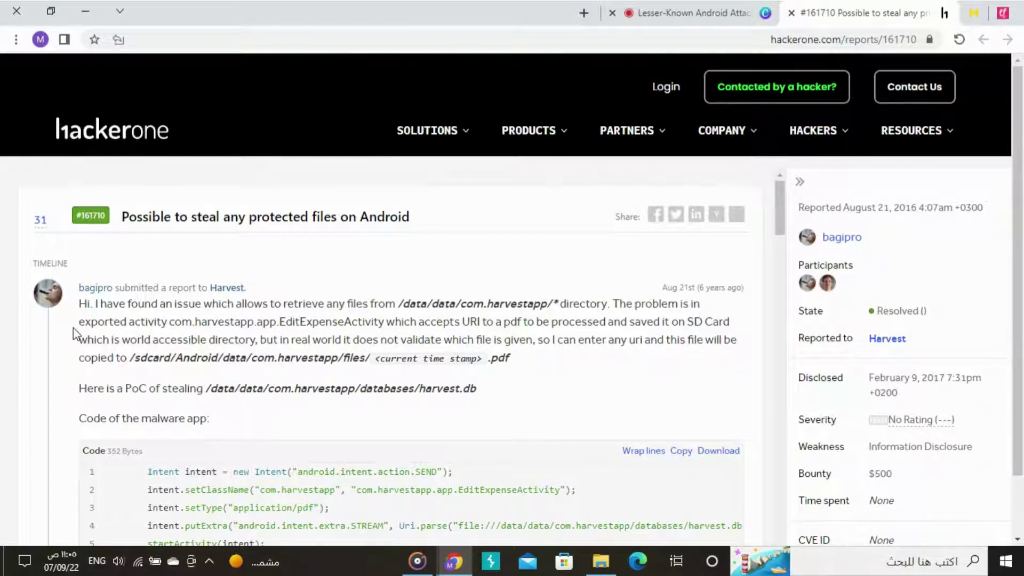
{"action": "left_click_drag", "start_coordinate": [169, 321], "coordinate": [285, 322]}
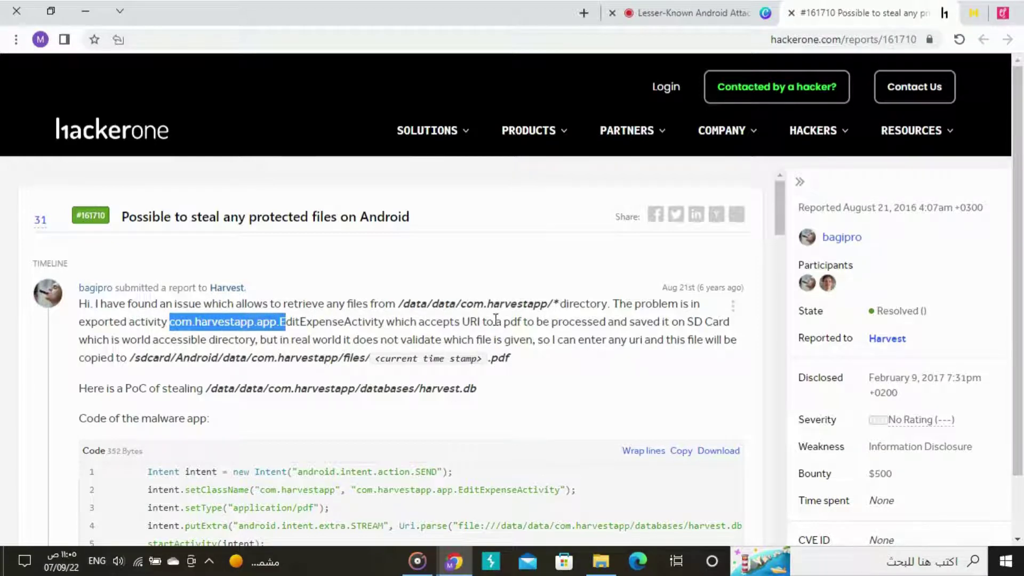
{"action": "left_click_drag", "start_coordinate": [468, 322], "coordinate": [528, 322]}
{"action": "left_click", "coordinate": [534, 322]}
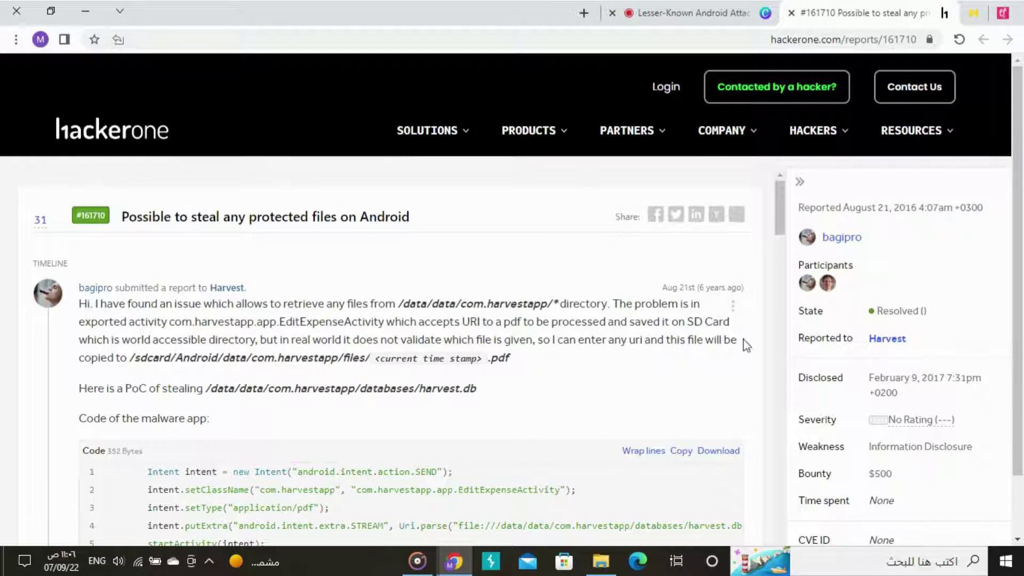
{"action": "left_click_drag", "start_coordinate": [129, 358], "coordinate": [516, 357]}
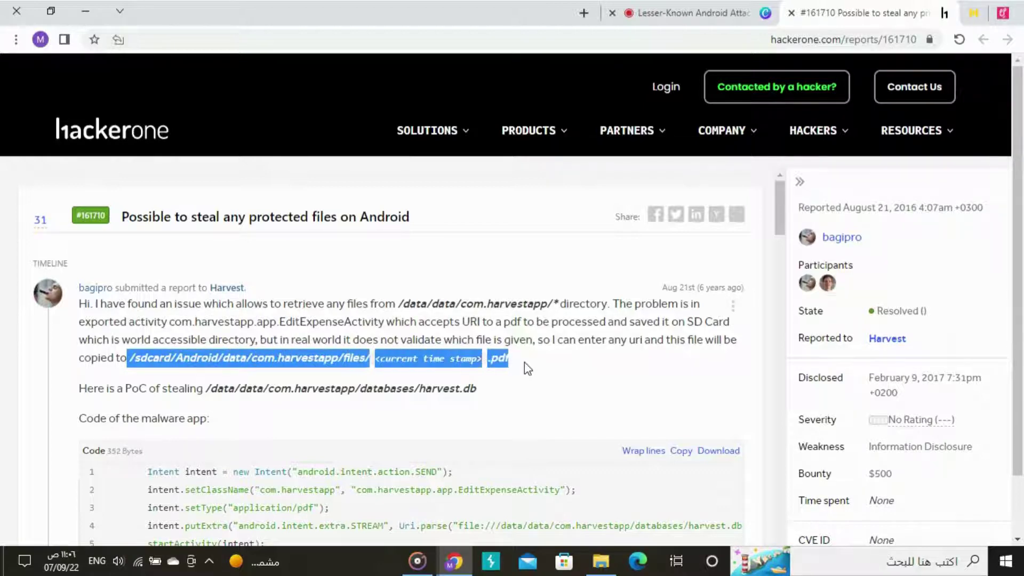
{"action": "left_click", "coordinate": [524, 363]}
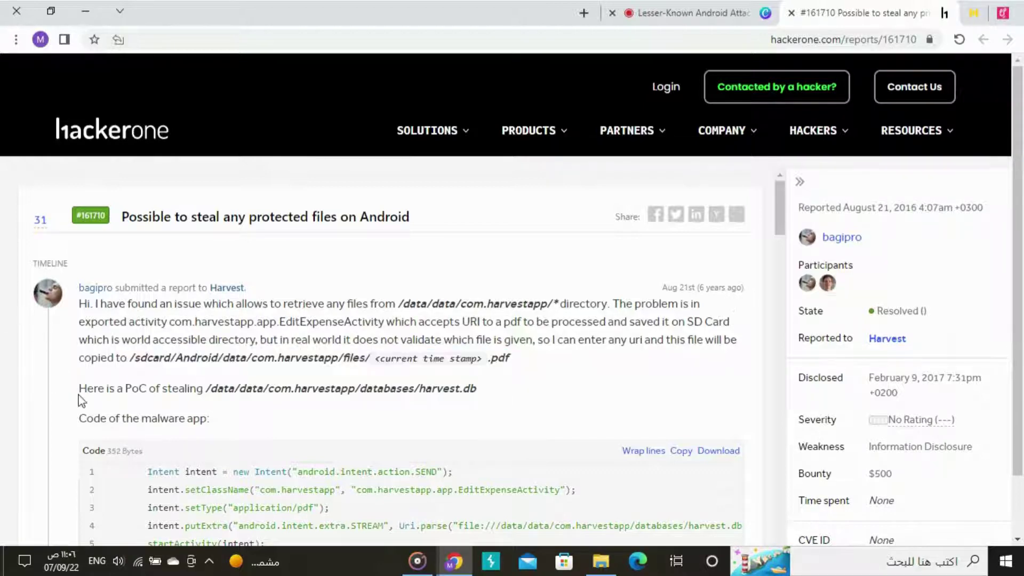
{"action": "left_click_drag", "start_coordinate": [79, 388], "coordinate": [477, 388]}
{"action": "left_click", "coordinate": [569, 385]}
{"action": "scroll", "coordinate": [569, 386], "scroll_direction": "down", "scroll_amount": 4}
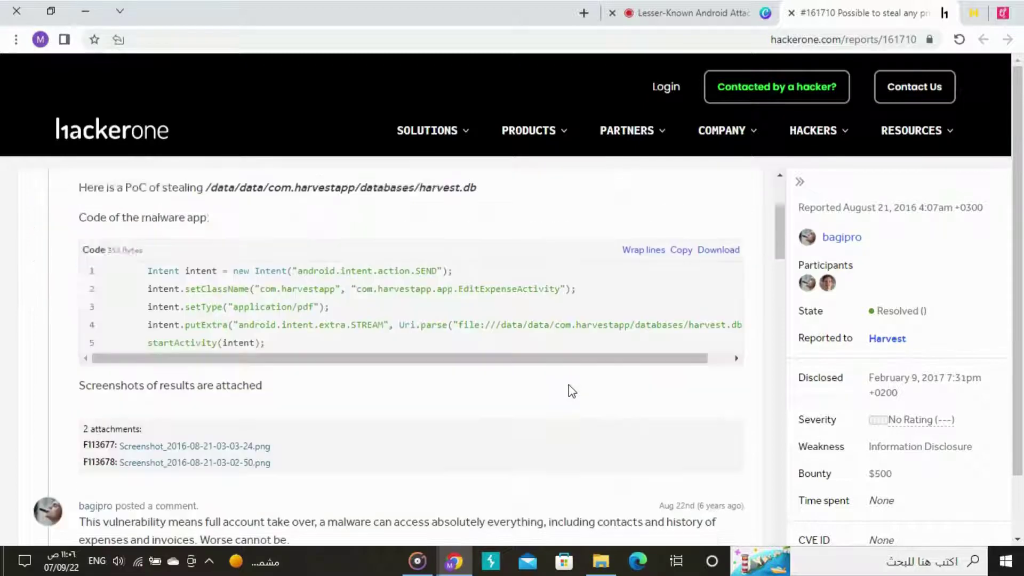
{"action": "scroll", "coordinate": [569, 385], "scroll_direction": "down", "scroll_amount": 2}
{"action": "scroll", "coordinate": [569, 385], "scroll_direction": "down", "scroll_amount": 2}
{"action": "scroll", "coordinate": [568, 385], "scroll_direction": "down", "scroll_amount": 1}
{"action": "scroll", "coordinate": [570, 385], "scroll_direction": "down", "scroll_amount": 1}
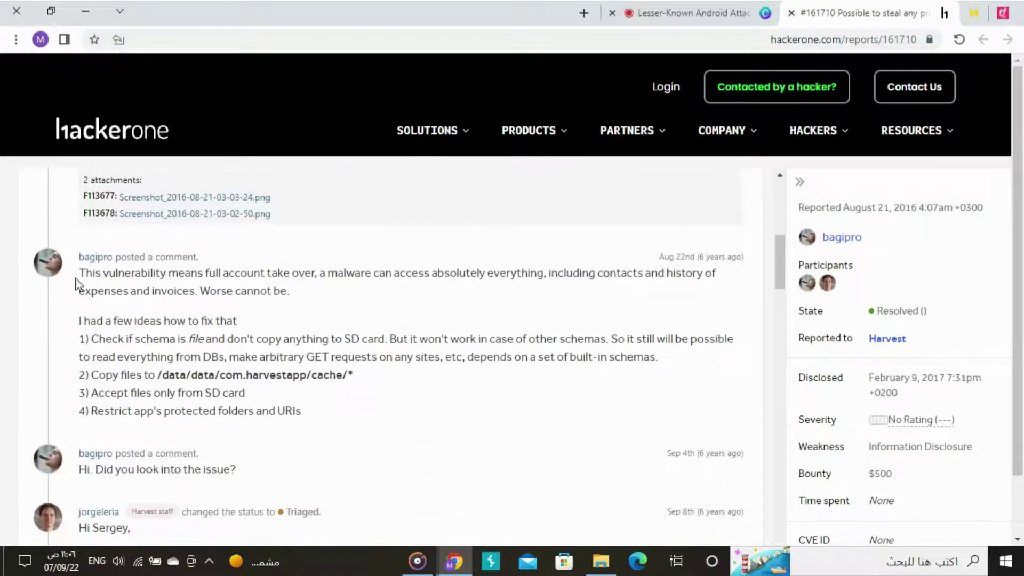
{"action": "left_click_drag", "start_coordinate": [78, 273], "coordinate": [325, 290]}
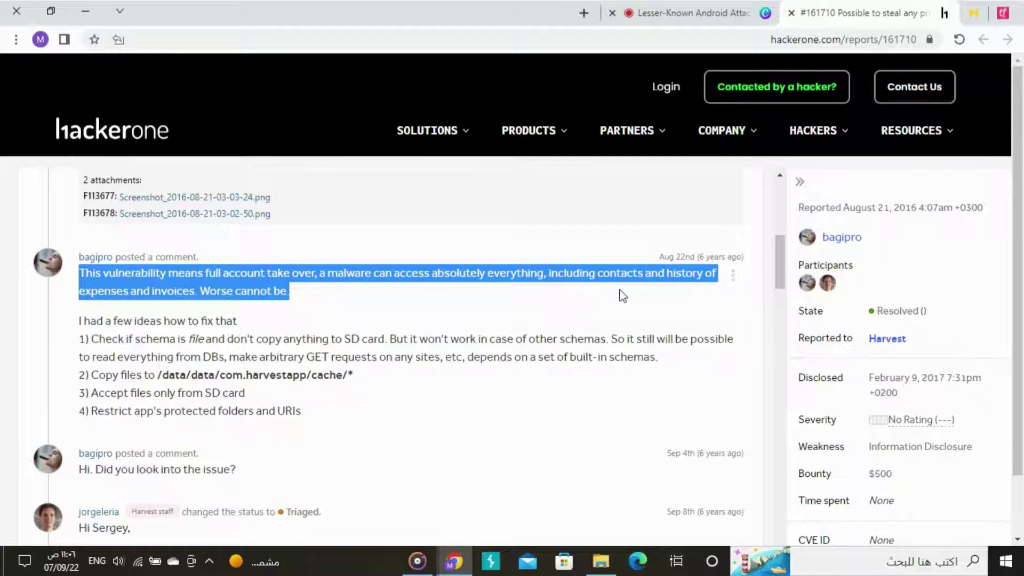
Step: Read the impact comment, the four suggested fixes and the cache folder path
{"action": "left_click", "coordinate": [372, 306]}
{"action": "left_click_drag", "start_coordinate": [79, 321], "coordinate": [238, 321]}
{"action": "left_click", "coordinate": [353, 321]}
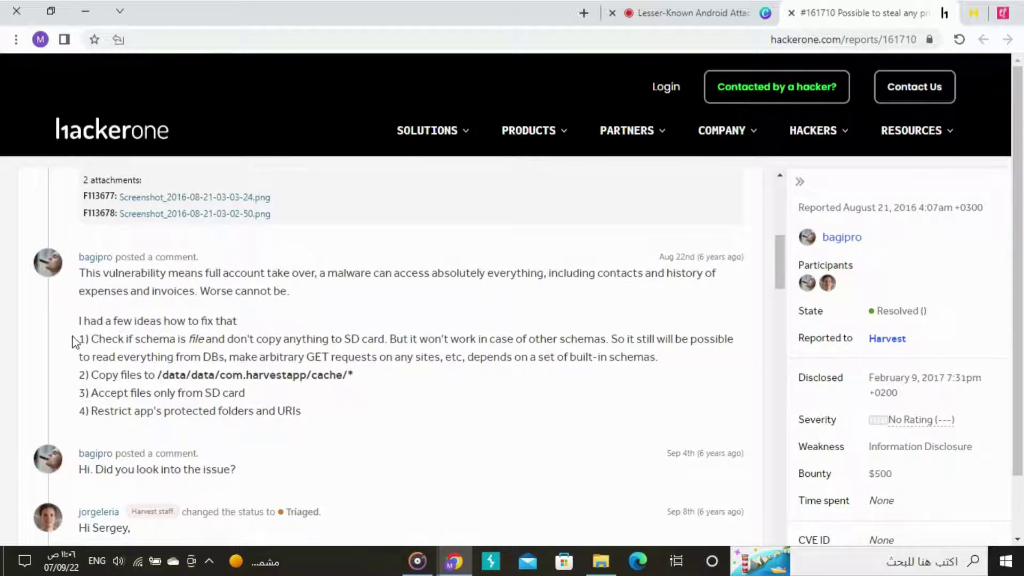
{"action": "left_click_drag", "start_coordinate": [79, 338], "coordinate": [303, 411]}
{"action": "left_click", "coordinate": [367, 416]}
{"action": "left_click_drag", "start_coordinate": [159, 376], "coordinate": [353, 375]}
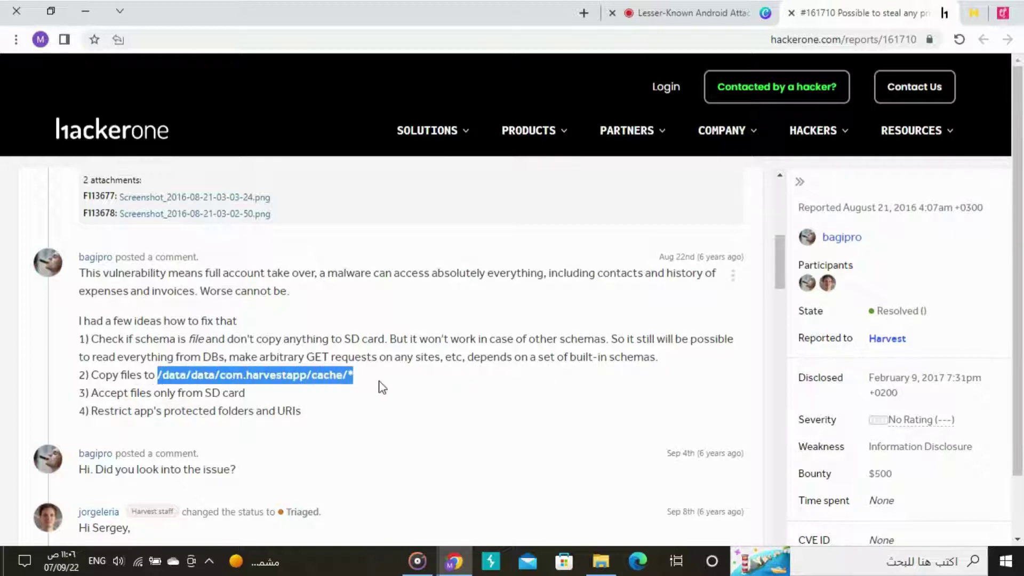
{"action": "left_click", "coordinate": [199, 389]}
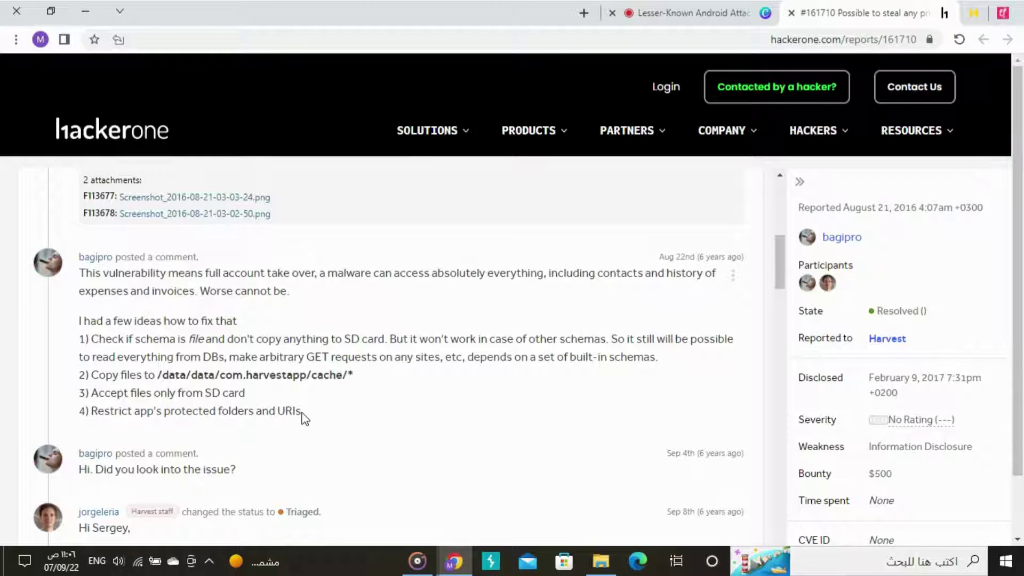
Step: View the harvestapp databases-folder screenshot and the single-PDF files-folder screenshot, then return to the report
{"action": "key", "text": "super+d"}
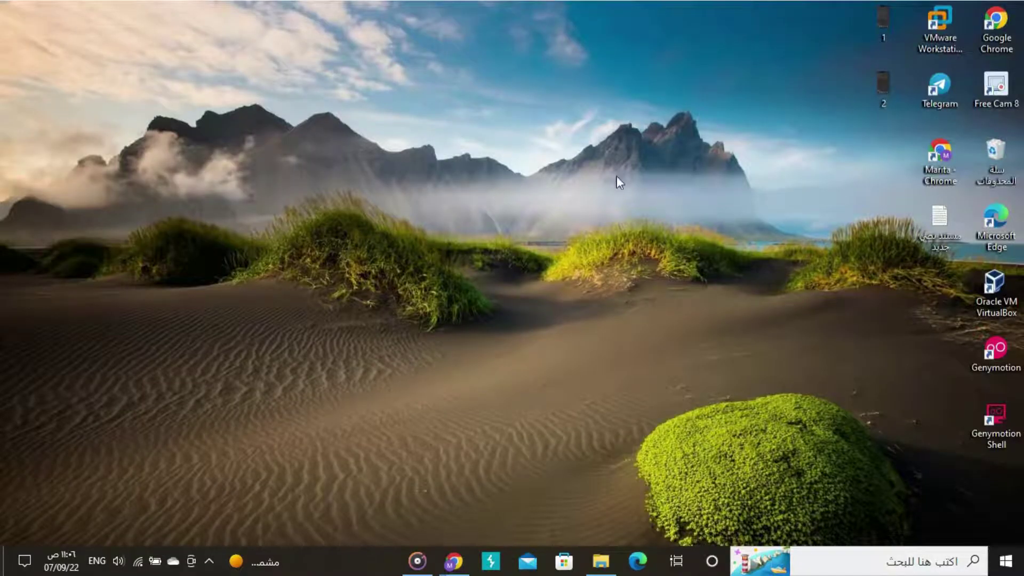
{"action": "double_click", "coordinate": [883, 24]}
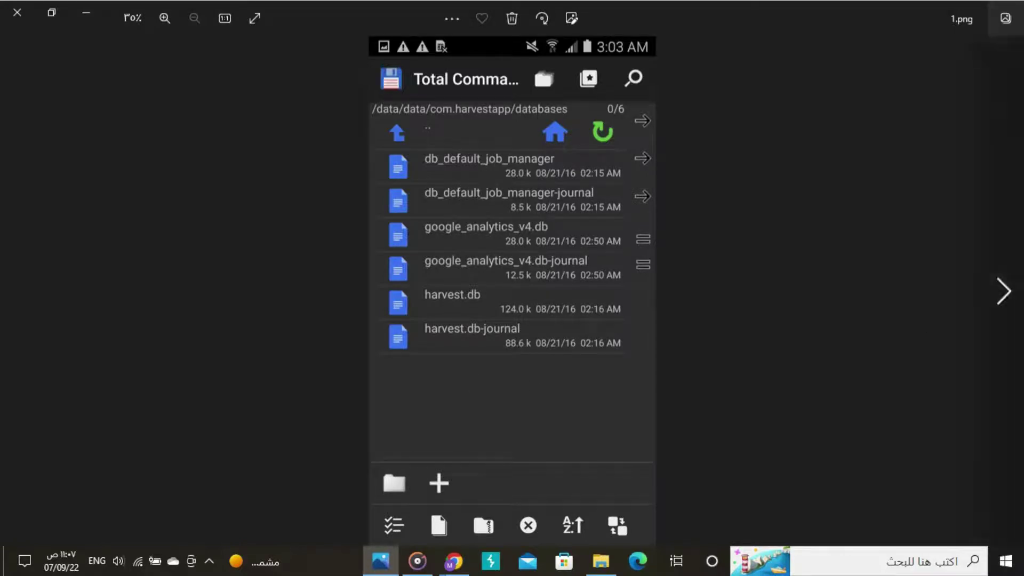
{"action": "left_click", "coordinate": [1006, 292]}
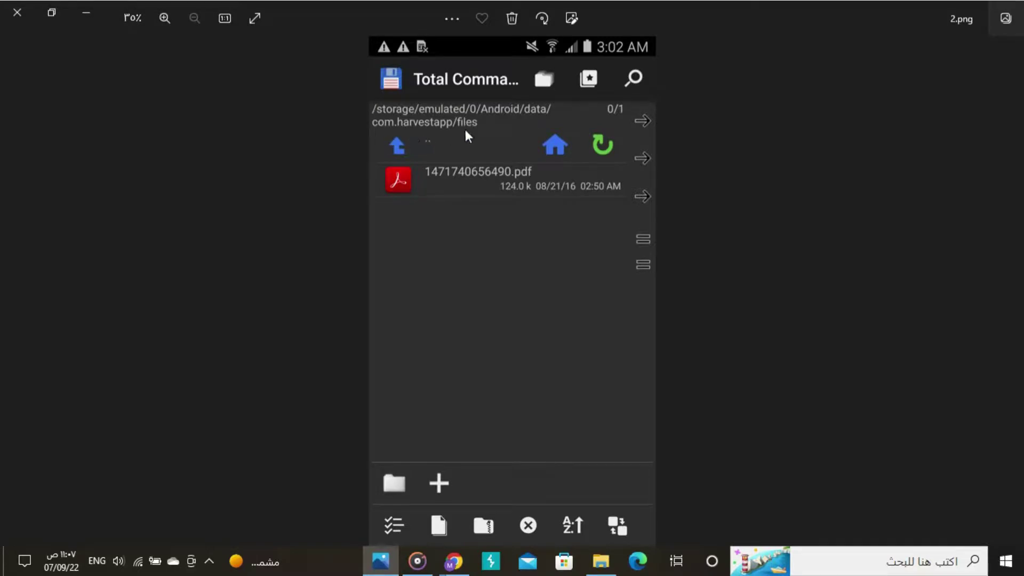
{"action": "left_click", "coordinate": [453, 562]}
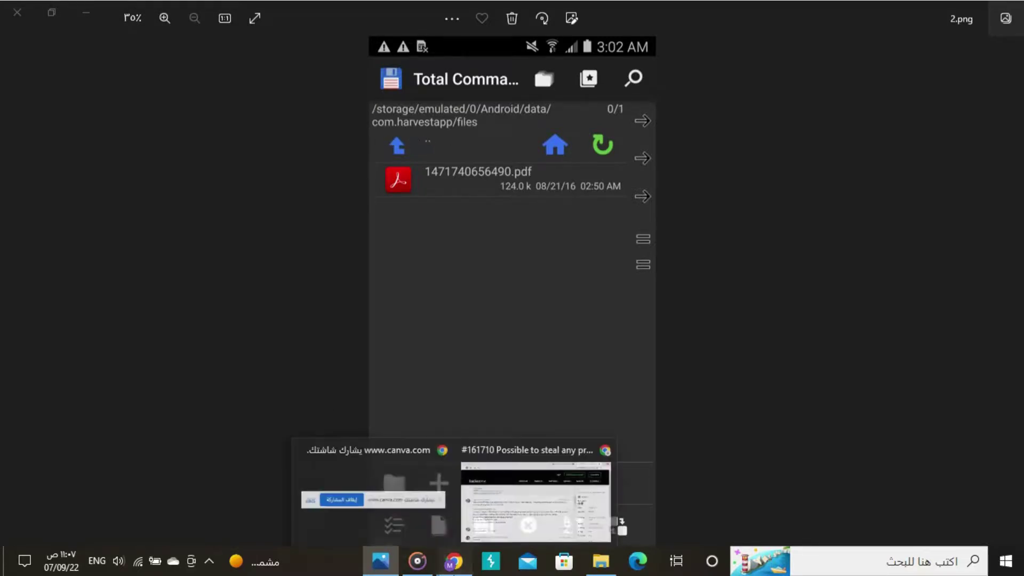